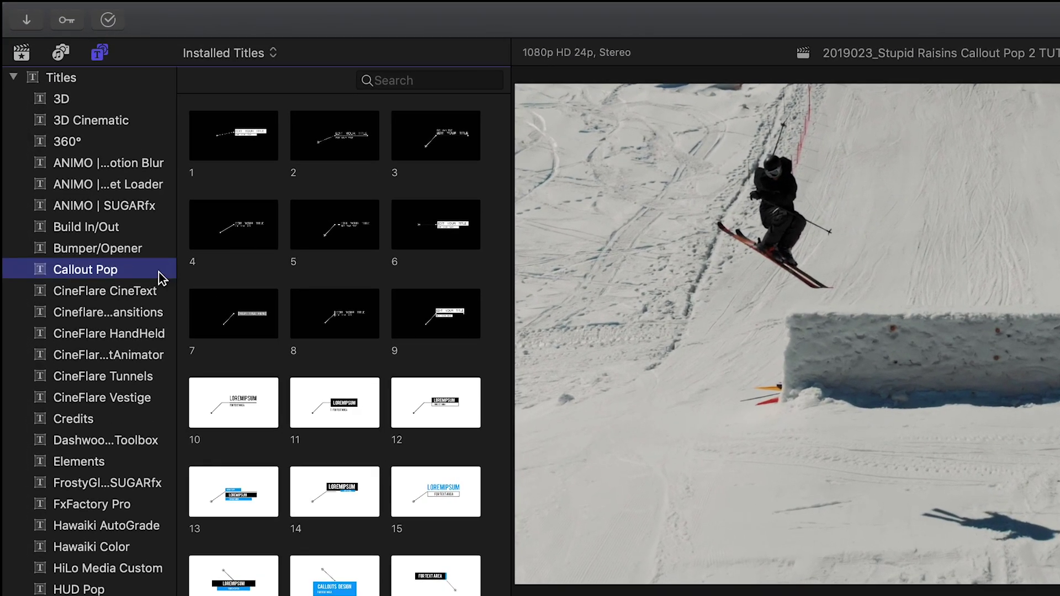
{"action": "scroll", "coordinate": [490, 247], "scroll_direction": "down", "scroll_amount": 3}
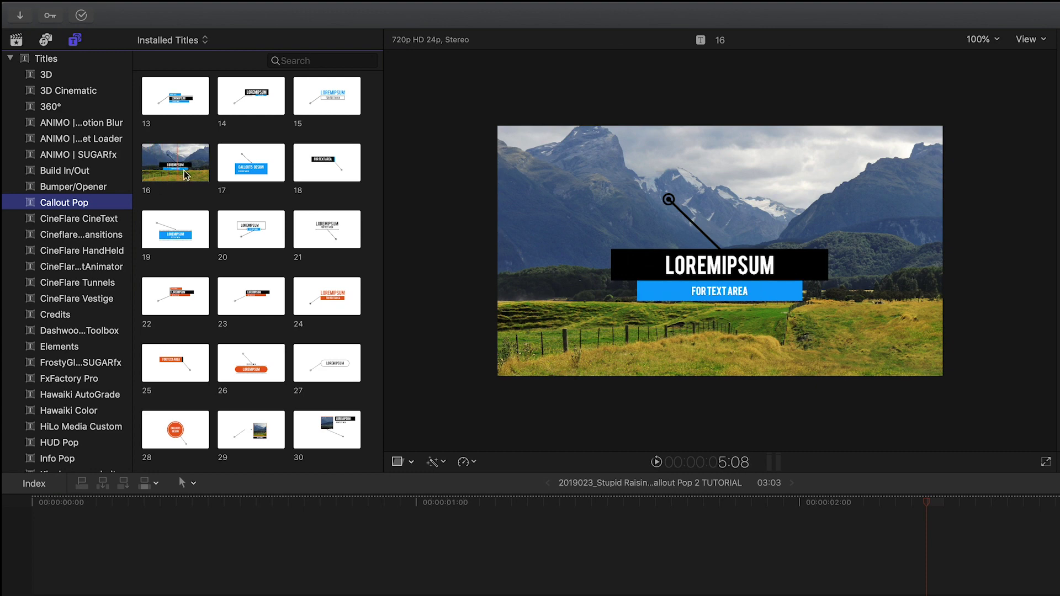
- Place Callout Pop title 16 above the skiing clip, with its pointer dot and tracking area on the skier
{"action": "left_click_drag", "start_coordinate": [186, 175], "coordinate": [14, 460]}
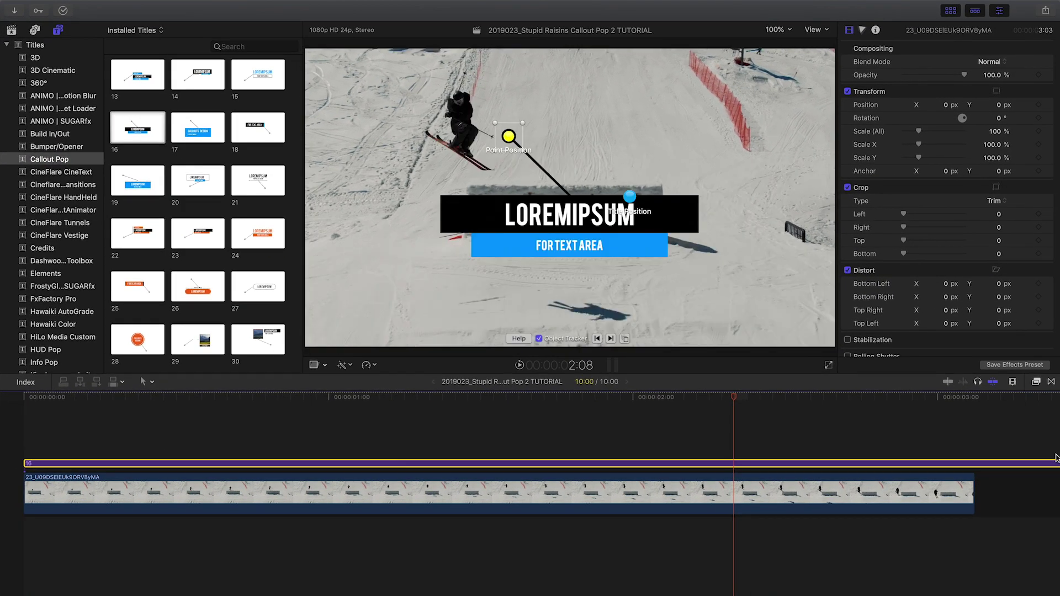
{"action": "key", "text": "shift+z"}
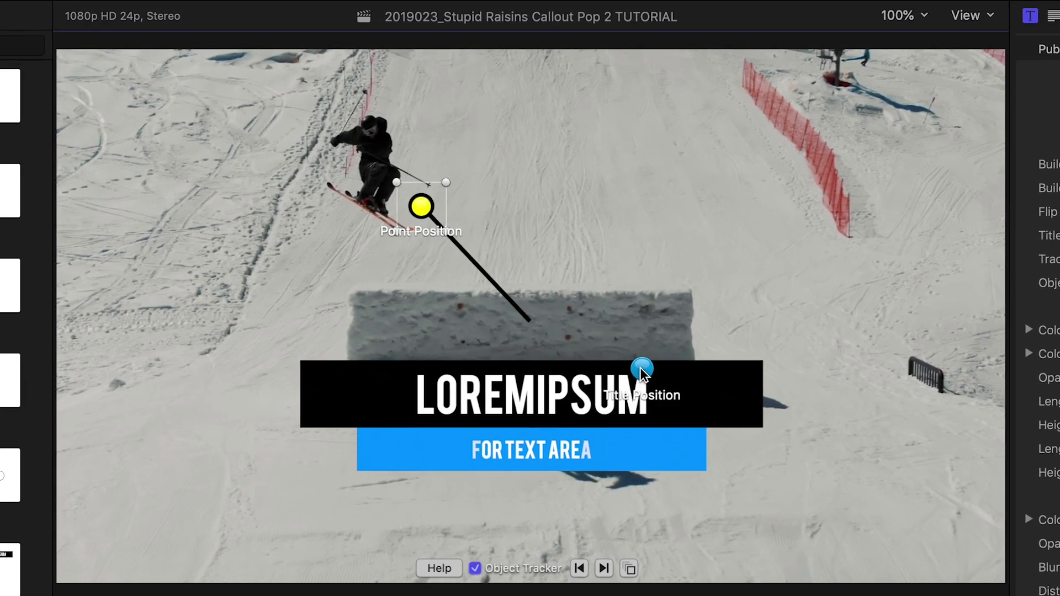
{"action": "left_click_drag", "start_coordinate": [631, 329], "coordinate": [764, 325]}
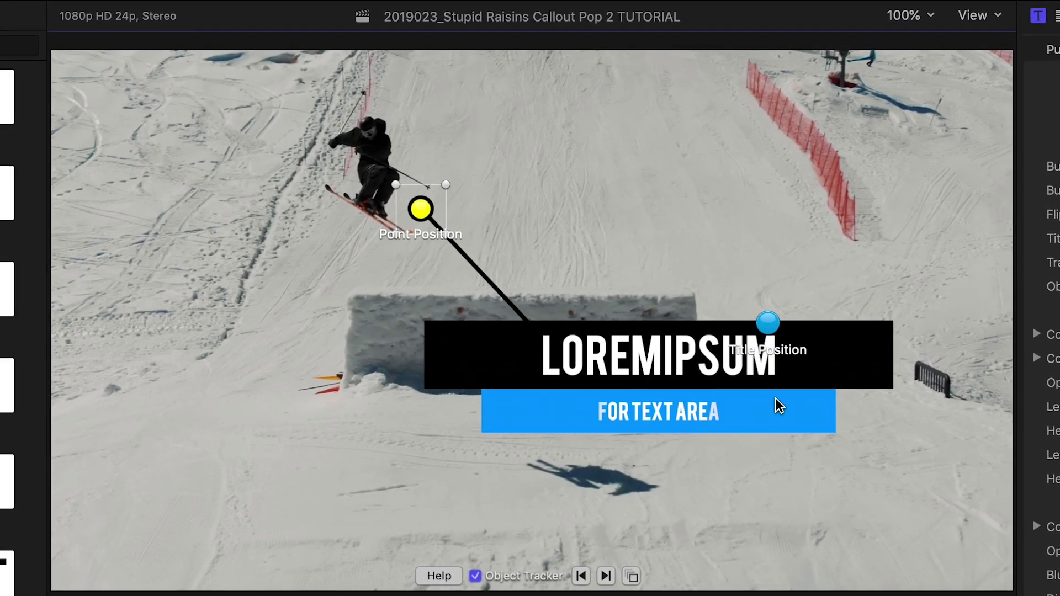
{"action": "key", "text": "super+z"}
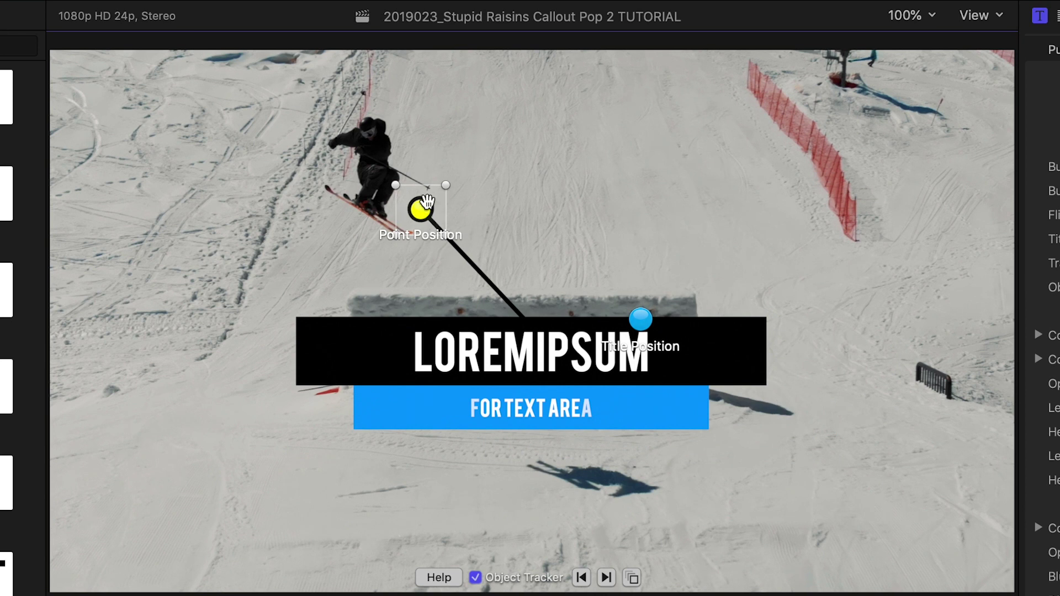
{"action": "left_click_drag", "start_coordinate": [420, 209], "coordinate": [377, 134]}
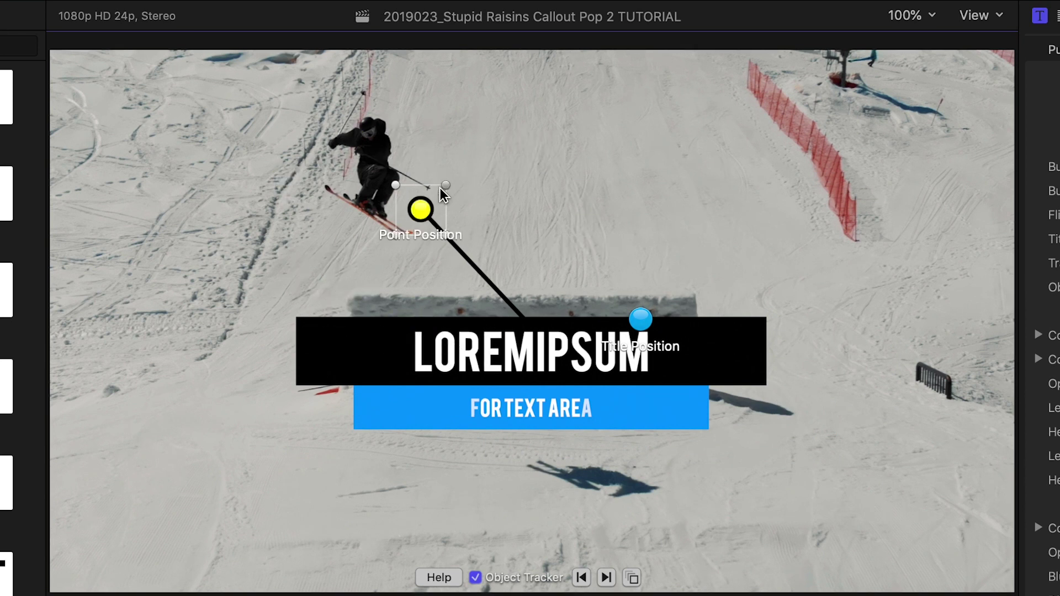
{"action": "left_click_drag", "start_coordinate": [441, 187], "coordinate": [536, 187]}
{"action": "double_click", "coordinate": [510, 362]}
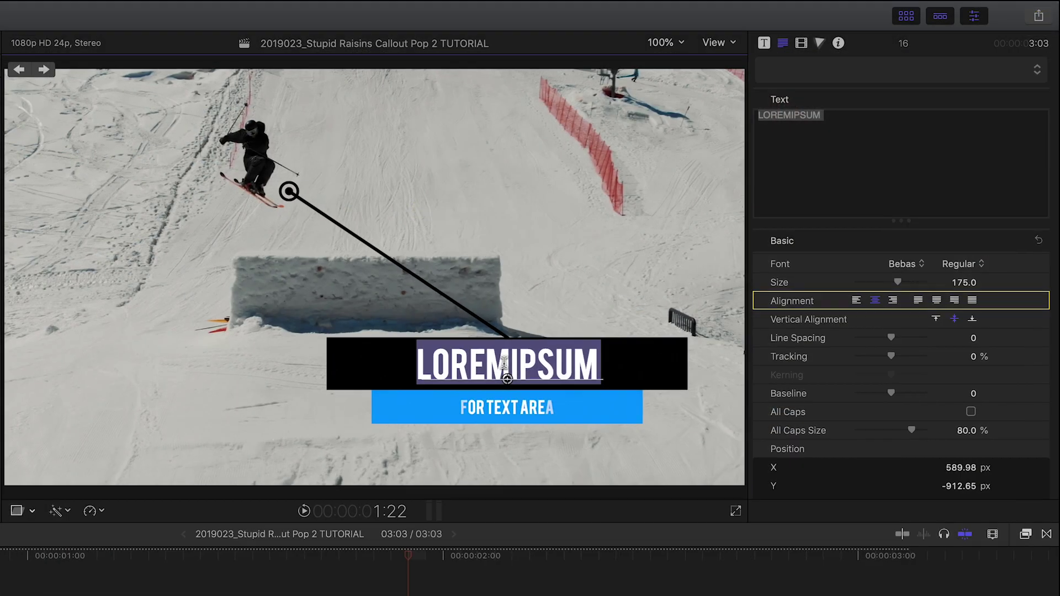
{"action": "type", "text": "CHARLES HEI"}
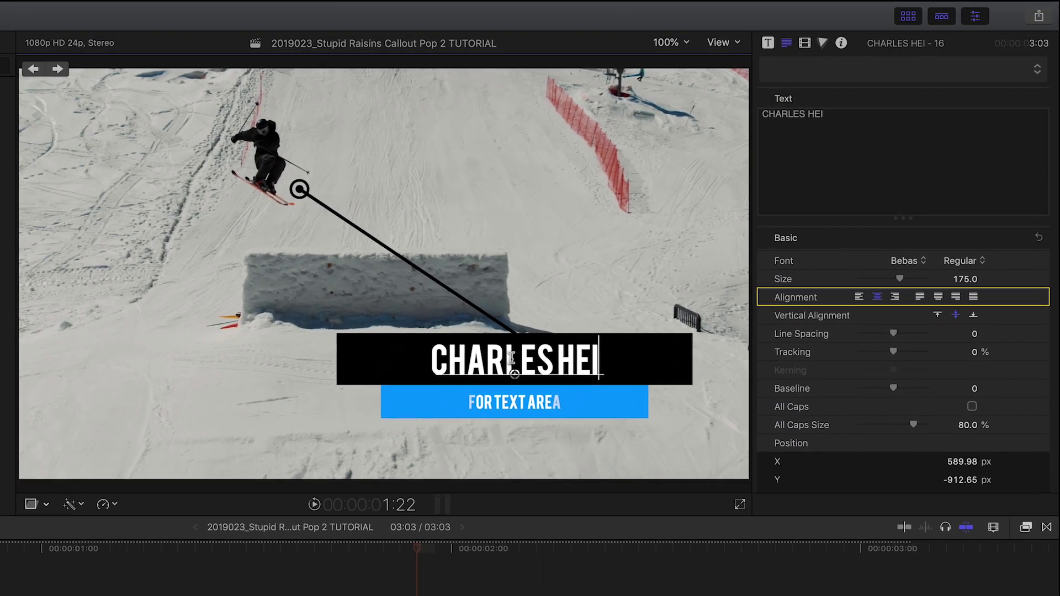
{"action": "type", "text": "GEL"}
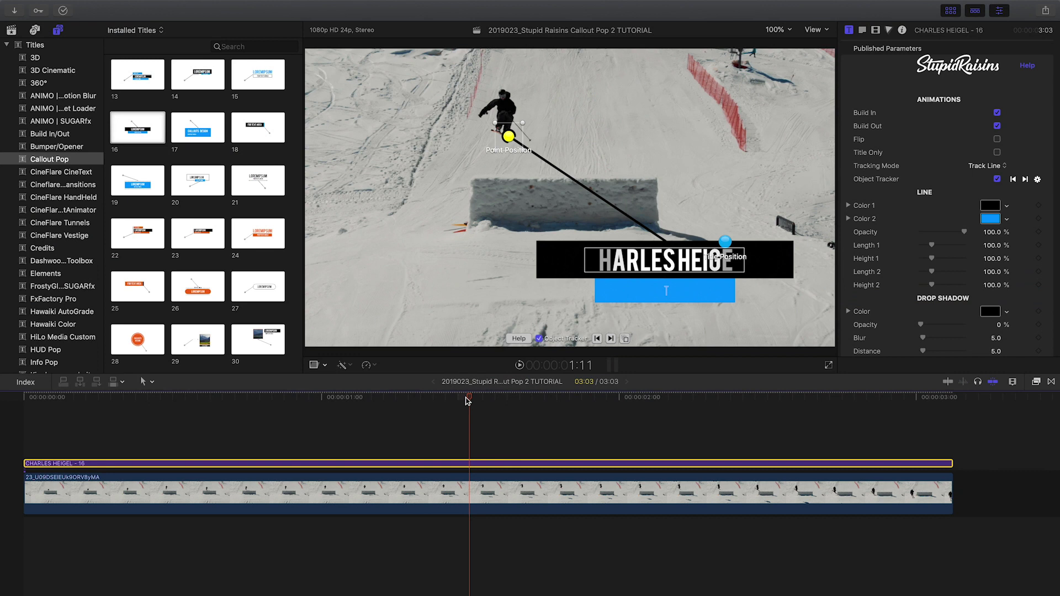
{"action": "key", "text": "Home"}
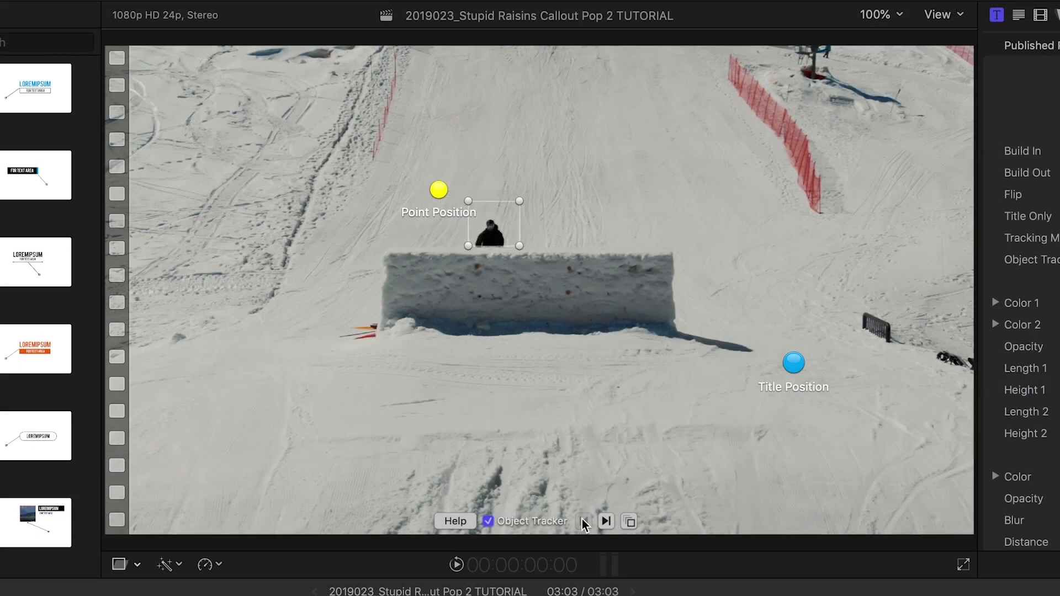
- Track the skier forward through the clip and review the tracker's resolution and smoothing options
{"action": "left_click", "coordinate": [606, 521]}
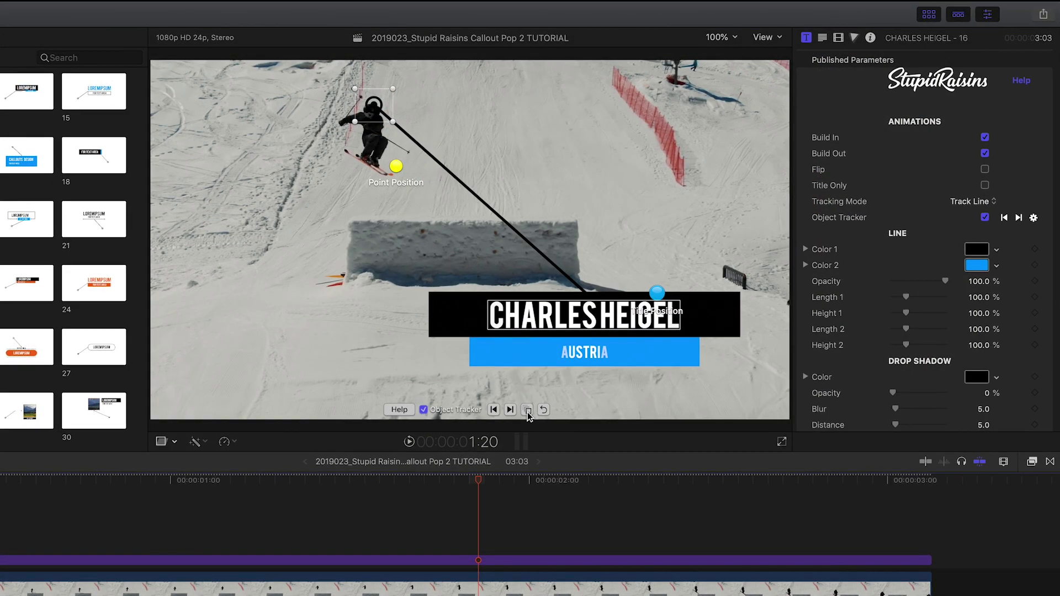
{"action": "left_click", "coordinate": [528, 411]}
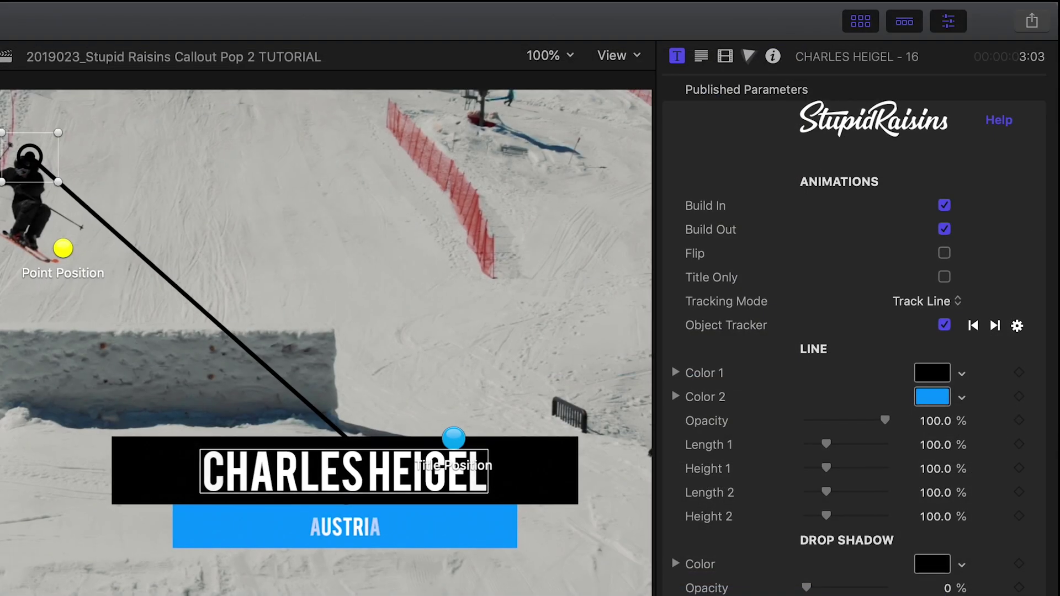
- Disable the title's Build Out animation, keep Build In on, and leave Flip unticked
{"action": "left_click", "coordinate": [944, 206]}
{"action": "left_click", "coordinate": [944, 231]}
{"action": "left_click", "coordinate": [945, 207]}
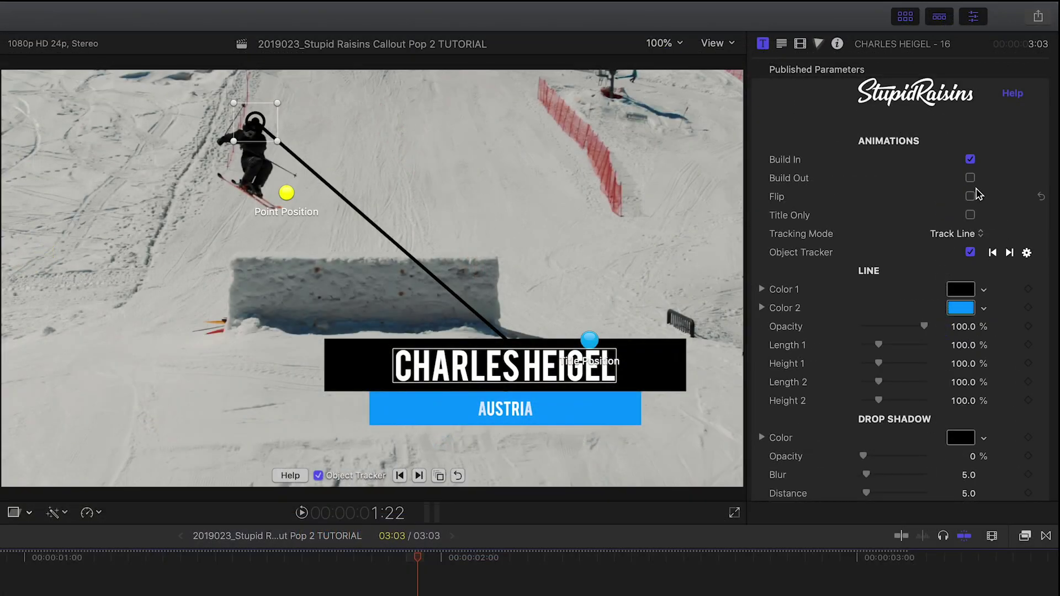
{"action": "left_click", "coordinate": [969, 196]}
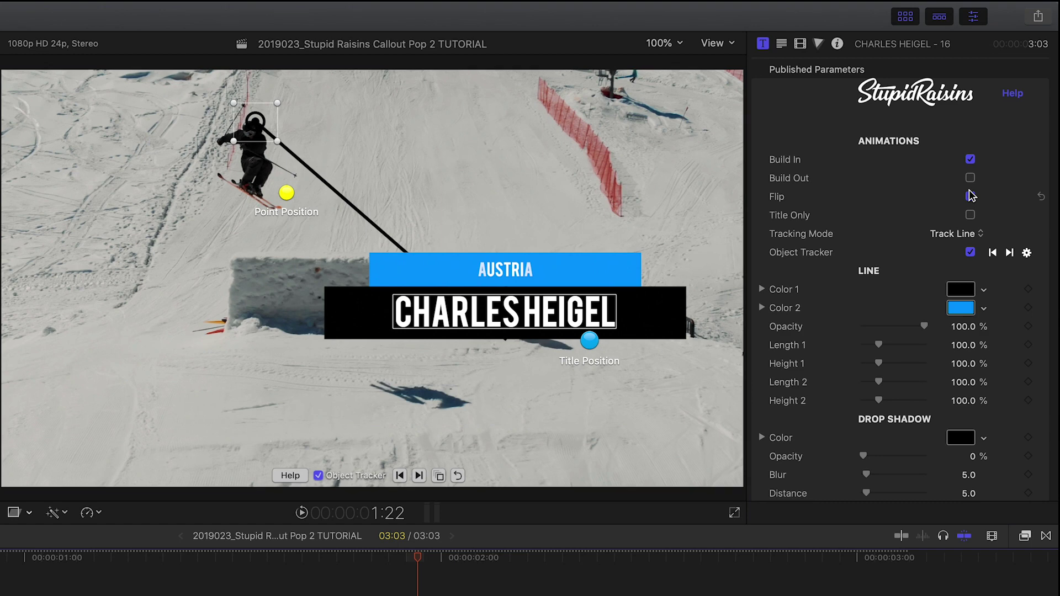
{"action": "left_click", "coordinate": [970, 196]}
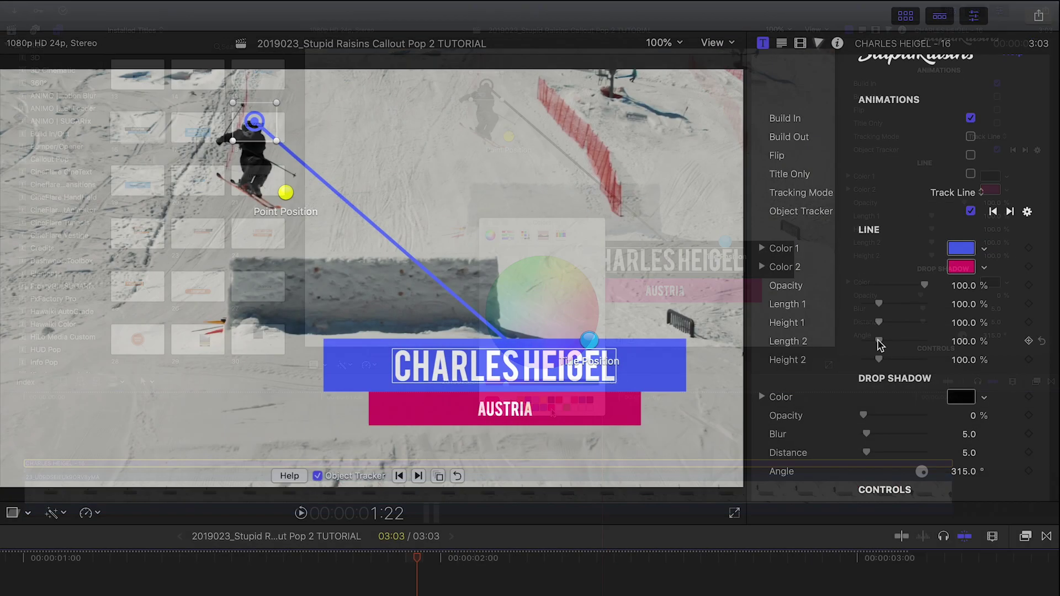
- Shorten the AUSTRIA box to 34.81% and add a drop shadow with opacity 96%, blur 18, distance 13
{"action": "left_click_drag", "start_coordinate": [931, 242], "coordinate": [924, 248]}
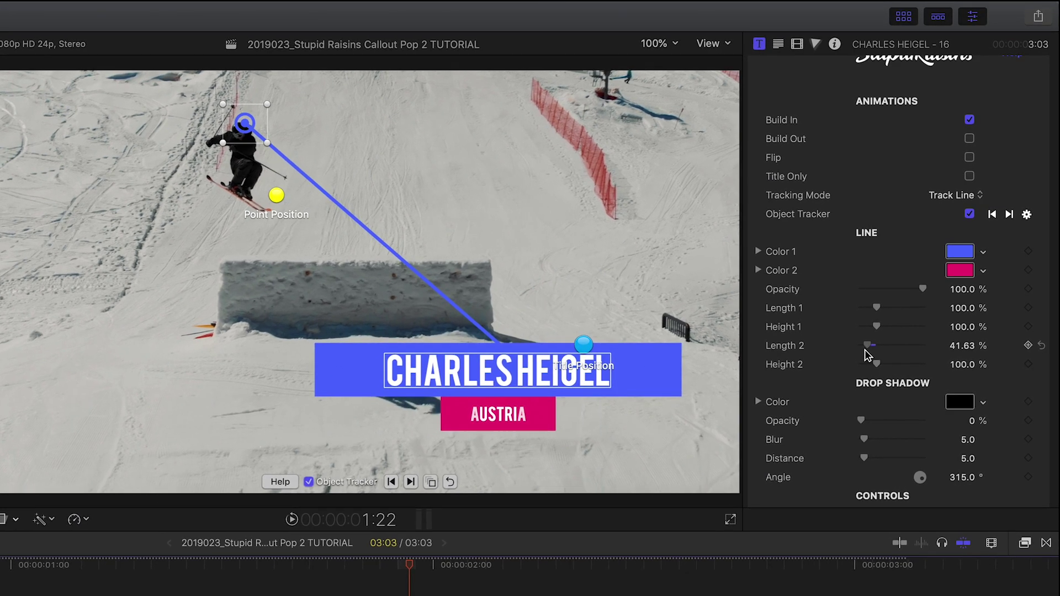
{"action": "left_click_drag", "start_coordinate": [865, 348], "coordinate": [868, 313]}
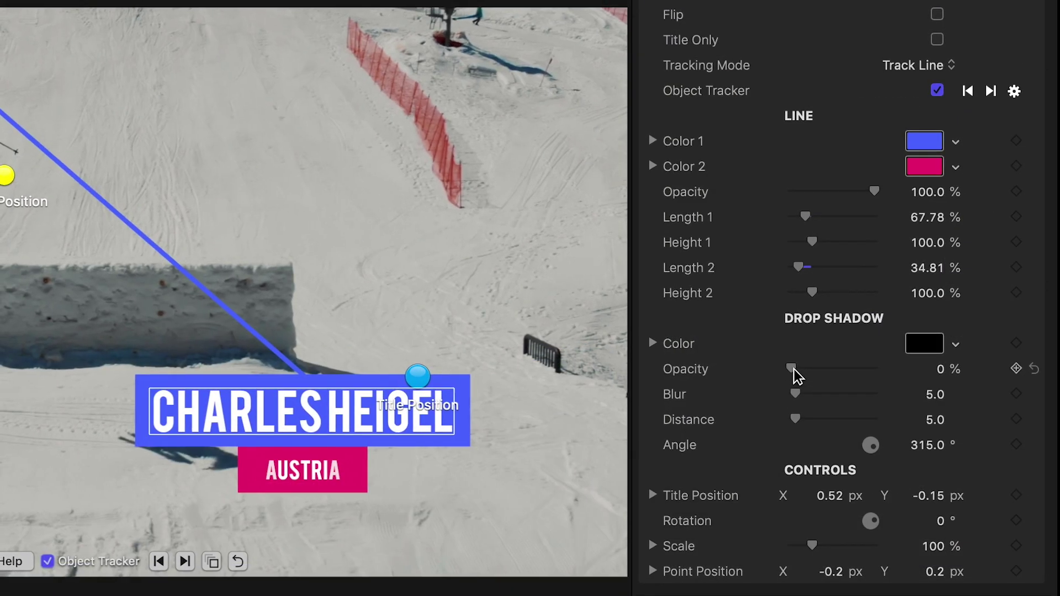
{"action": "left_click_drag", "start_coordinate": [794, 370], "coordinate": [854, 369]}
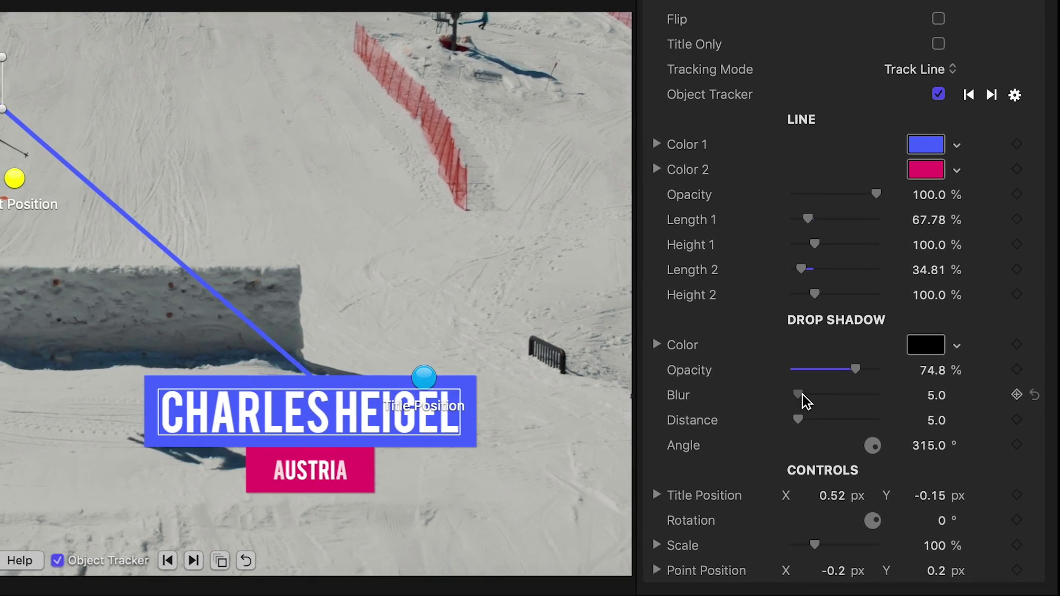
{"action": "mouse_move", "coordinate": [794, 395]}
{"action": "left_mouse_down"}
{"action": "mouse_move", "coordinate": [812, 396]}
{"action": "mouse_move", "coordinate": [809, 419]}
{"action": "left_mouse_up"}
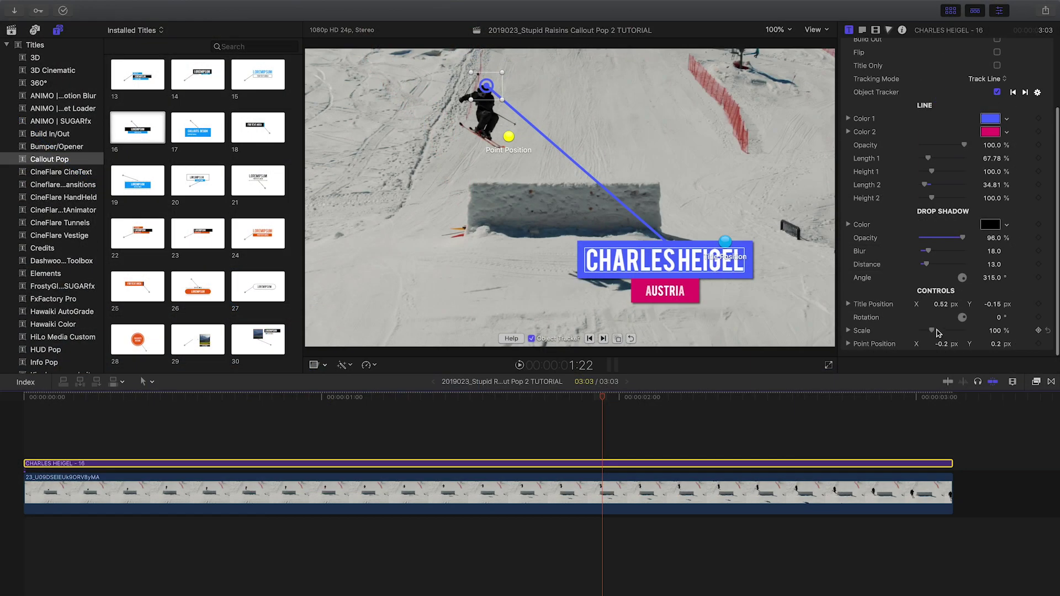
{"action": "left_click_drag", "start_coordinate": [938, 331], "coordinate": [935, 330]}
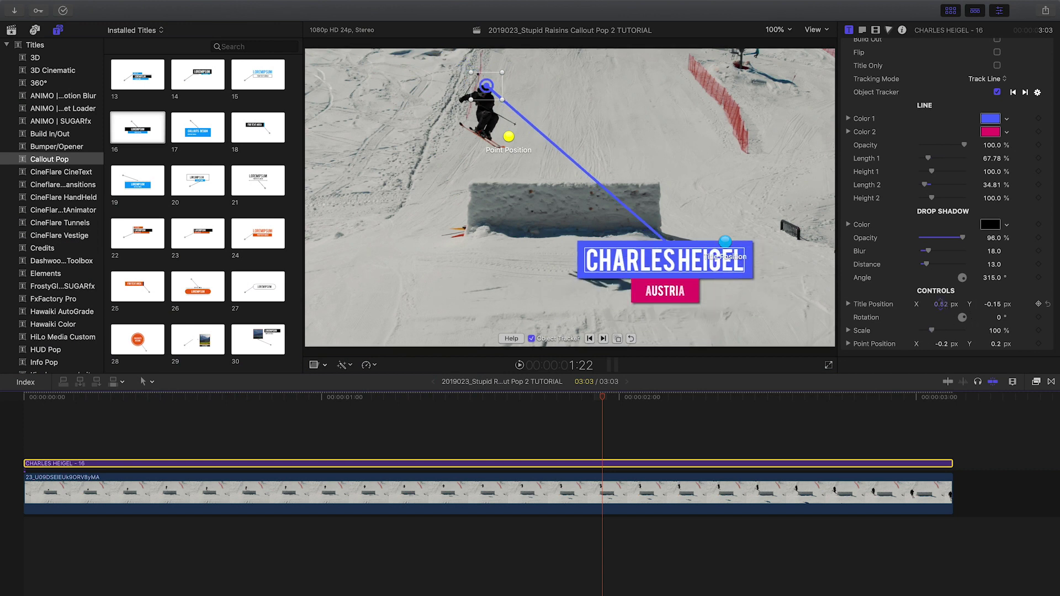